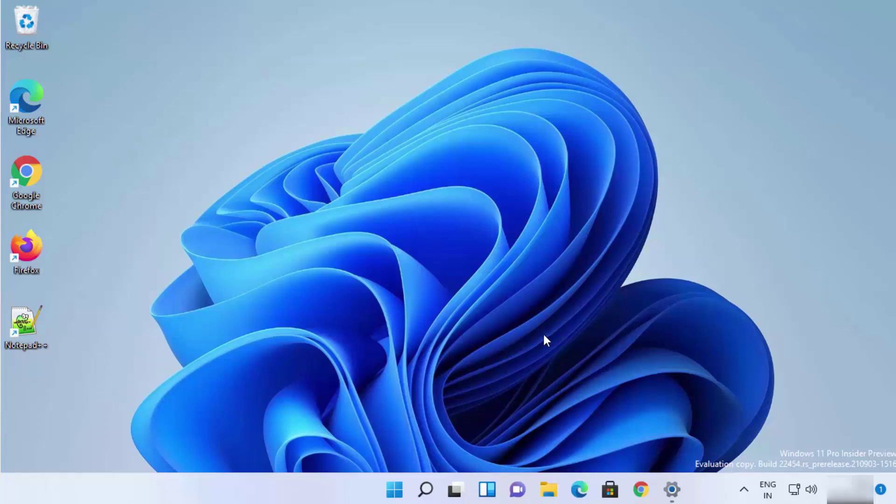
- Search Windows for 'snipp' so Snipping Tool appears as the best match
left_click(426, 490)
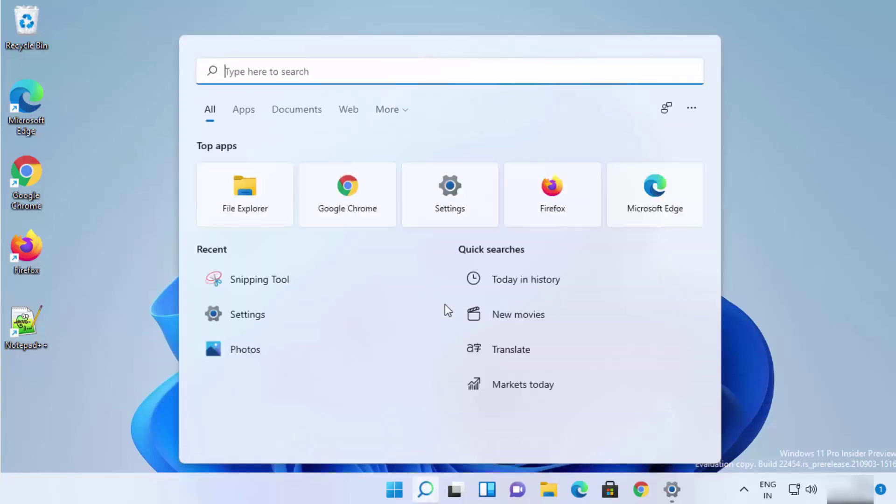
type("sni")
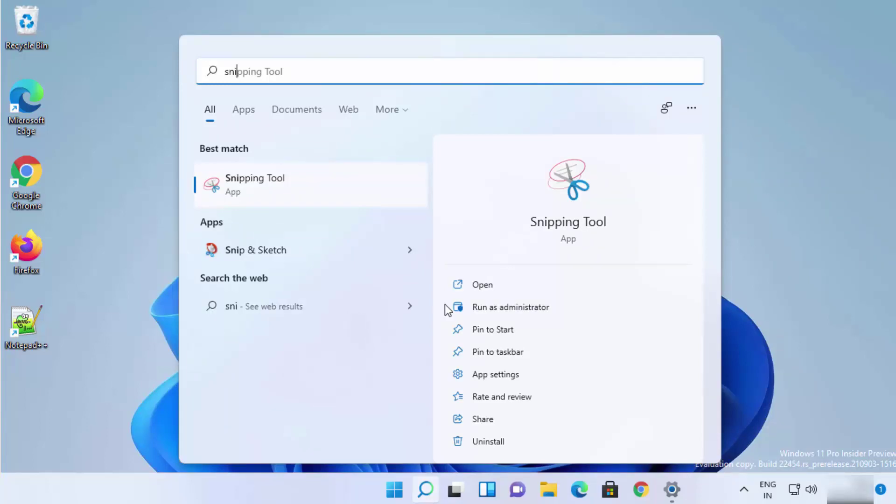
type("pp")
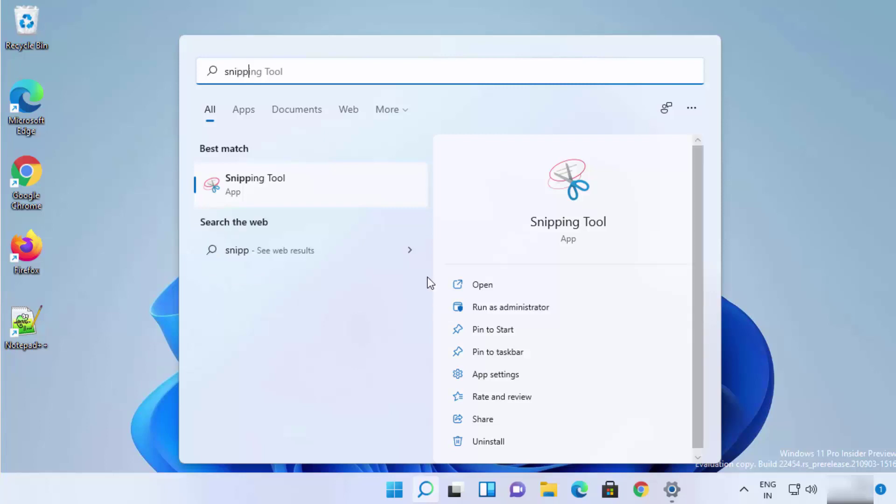
- Launch Snipping Tool, then start a Win+Shift+S screen snip and cancel it
left_click(276, 184)
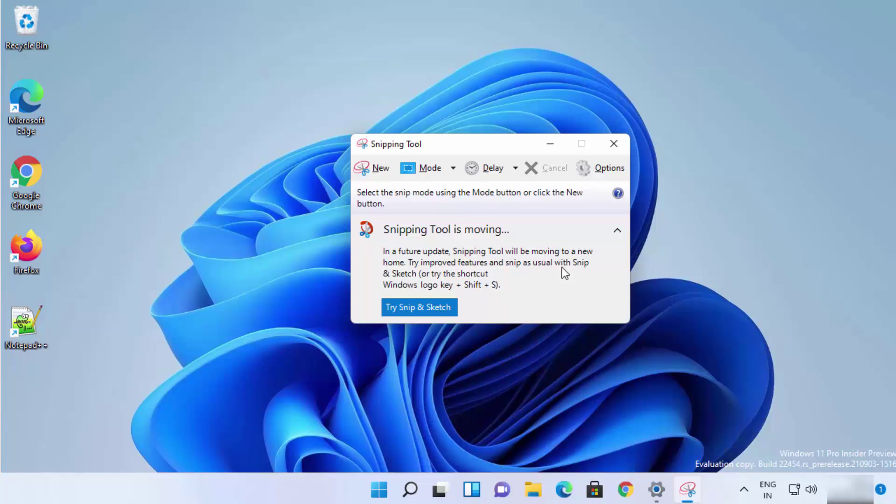
left_click(710, 304)
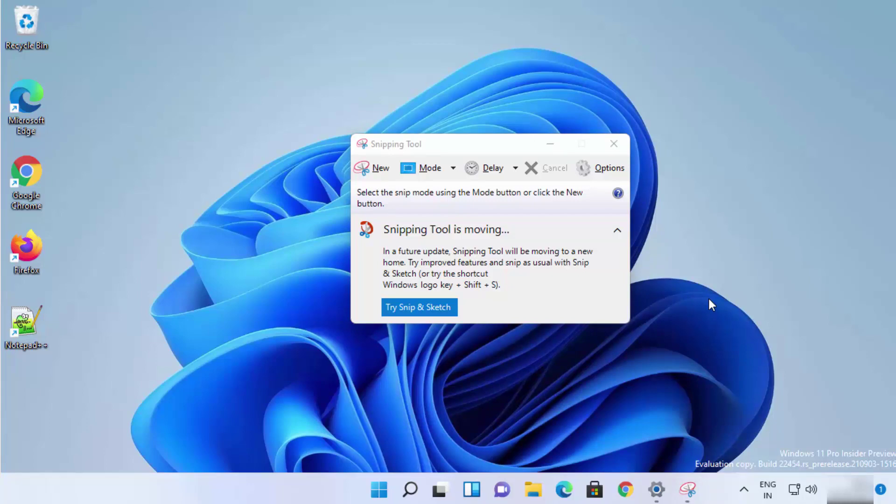
key("super+shift+s")
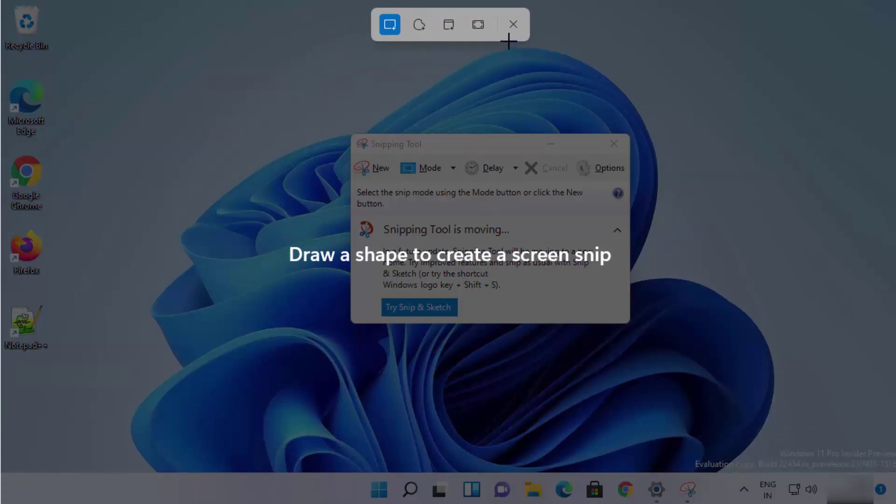
left_click(513, 24)
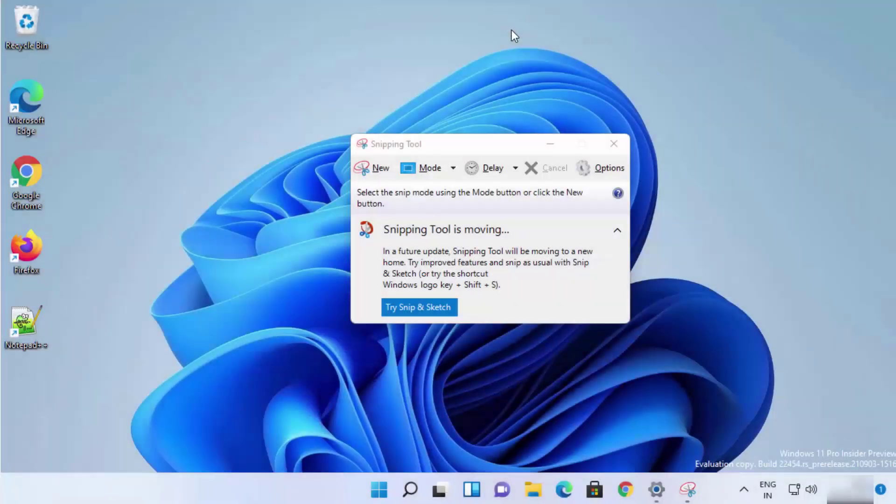
- Search Windows for 'snip and' and launch the Snip & Sketch result
left_click(410, 489)
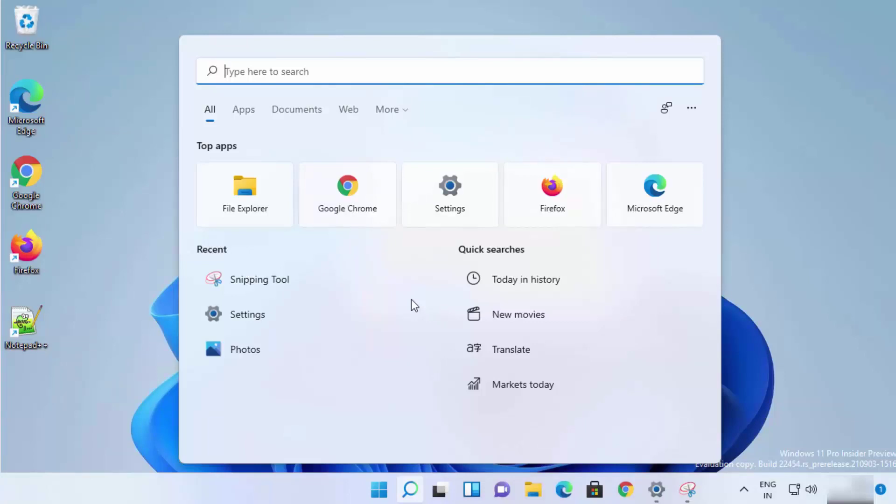
type("sn")
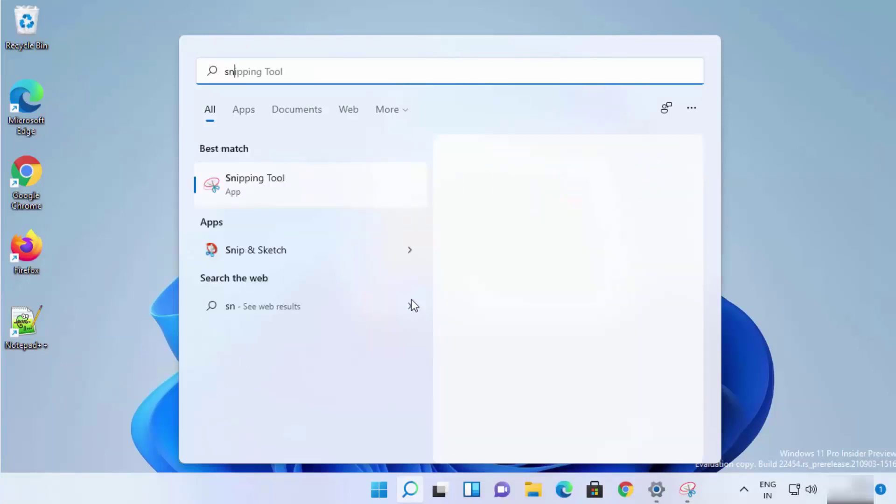
type("ip and")
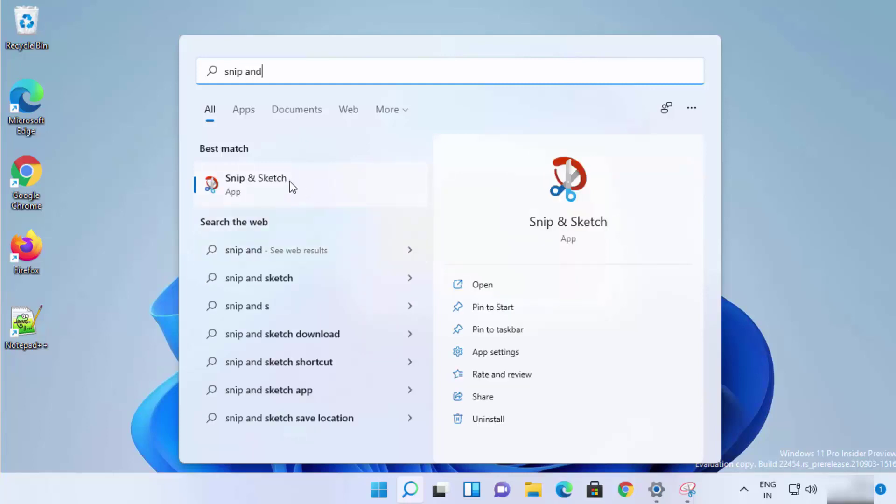
left_click(254, 186)
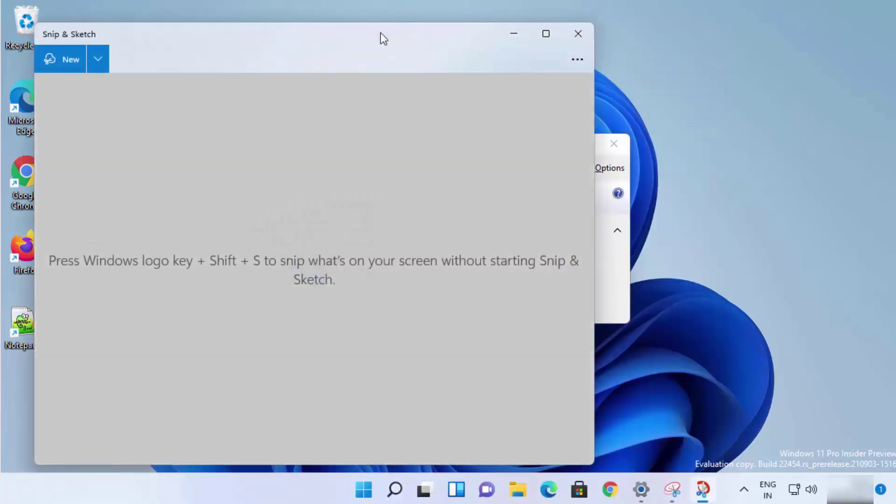
- Move Snip & Sketch to the right, check the delayed snip options, then start an immediate snip
left_click_drag(380, 33, 508, 29)
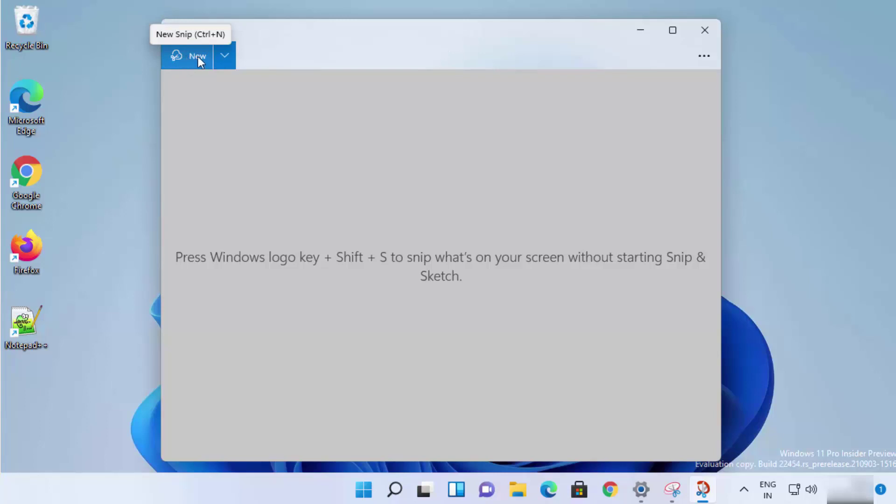
left_click(223, 58)
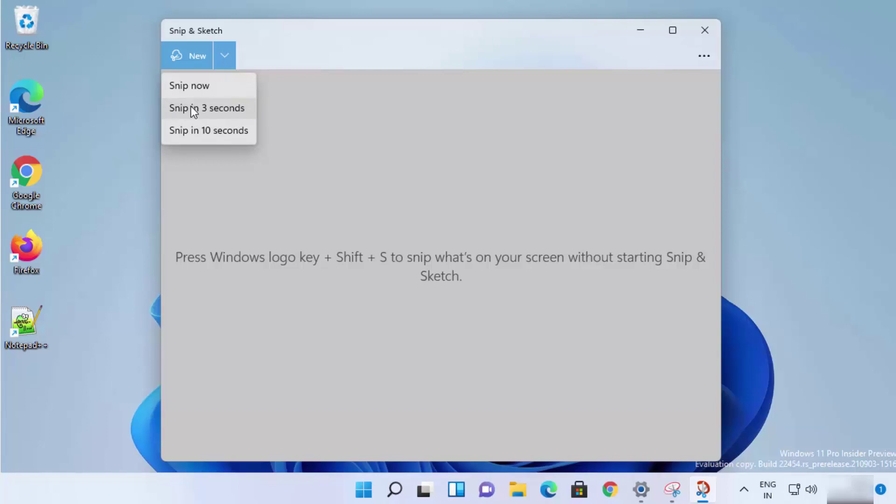
left_click(297, 118)
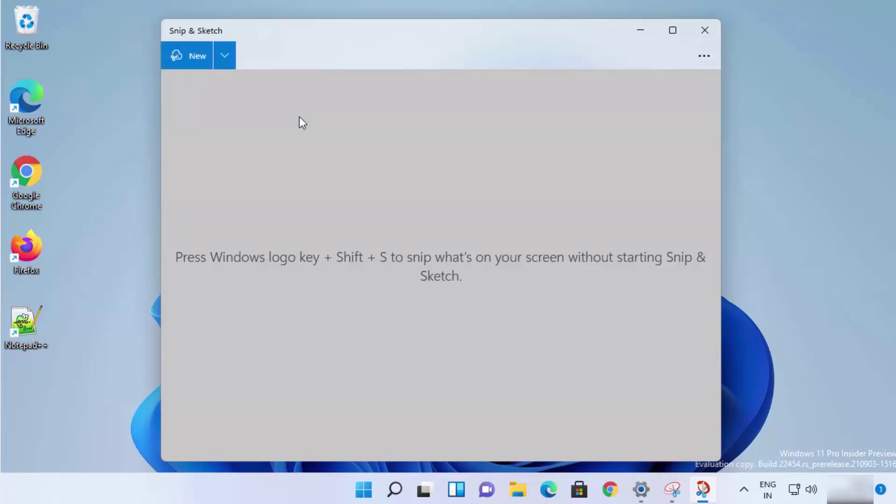
left_click(184, 58)
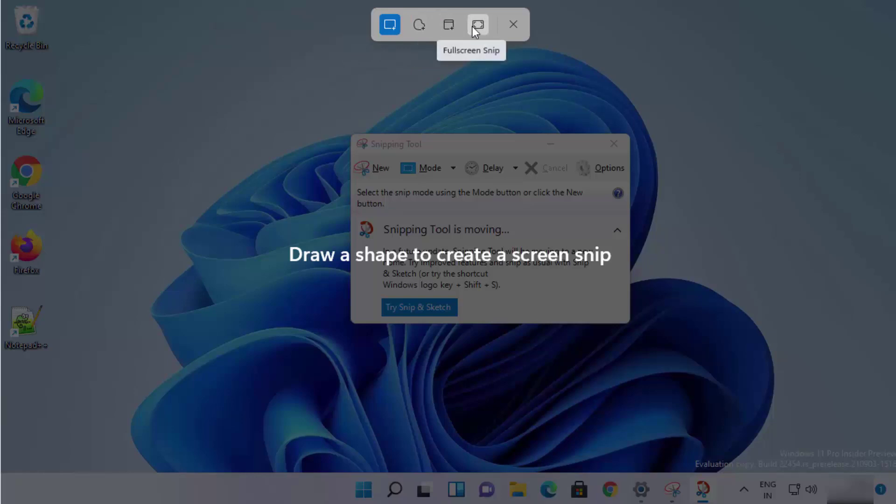
- Use Window Snip mode to capture the Snipping Tool window
left_click(454, 26)
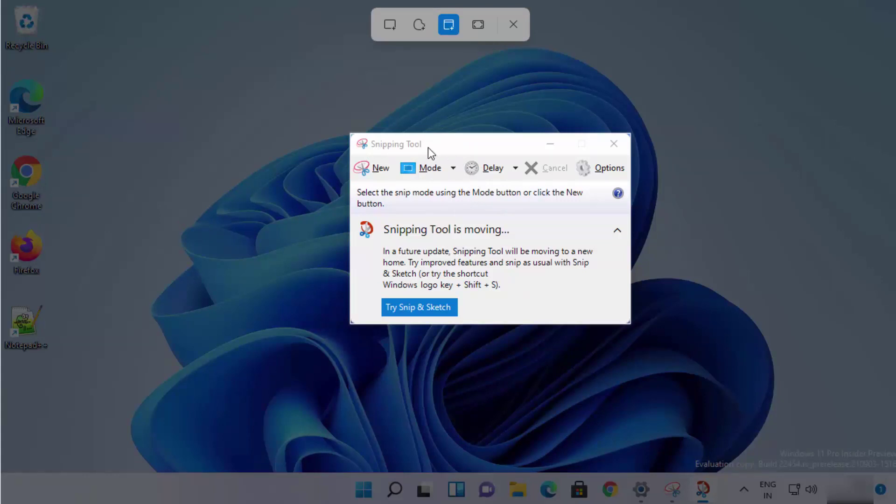
key("Escape")
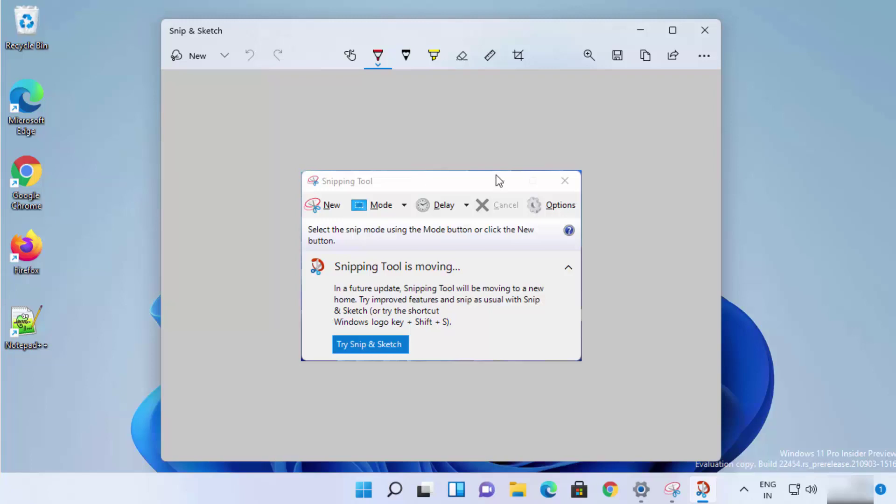
left_click(641, 489)
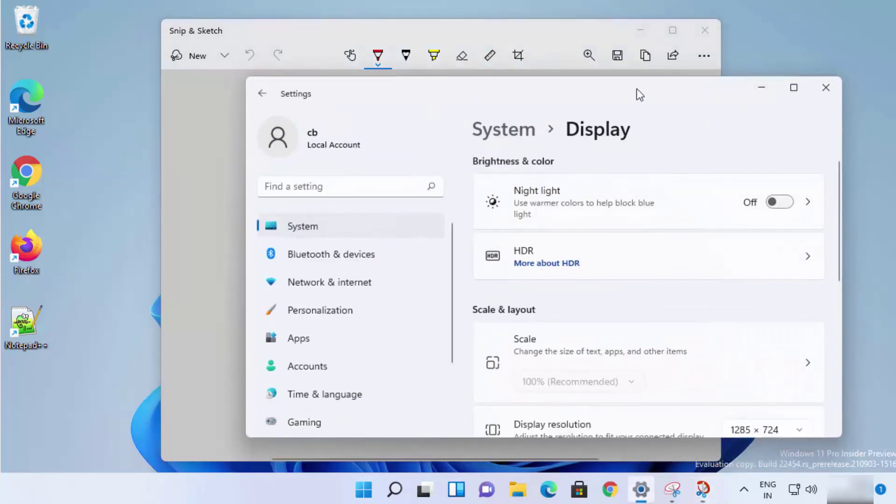
left_click(748, 87)
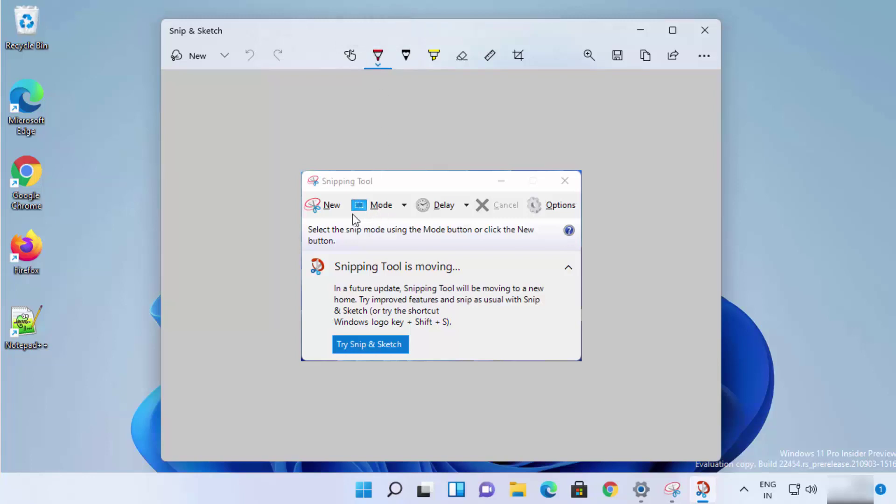
- Underline 'Mode' in red, highlight the 'Snipping Tool is moving' heading yellow, then erase all ink
left_click_drag(352, 214, 388, 214)
left_click(406, 59)
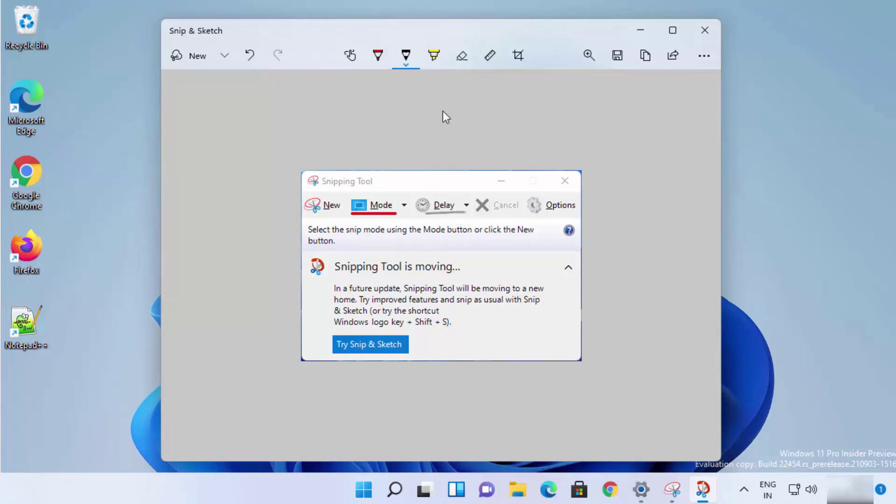
left_click(433, 59)
left_click_drag(343, 269, 460, 265)
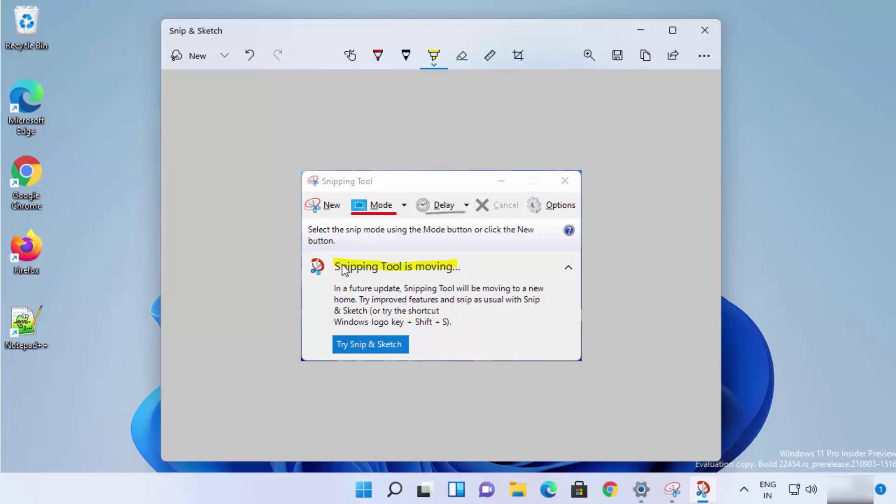
left_click(463, 52)
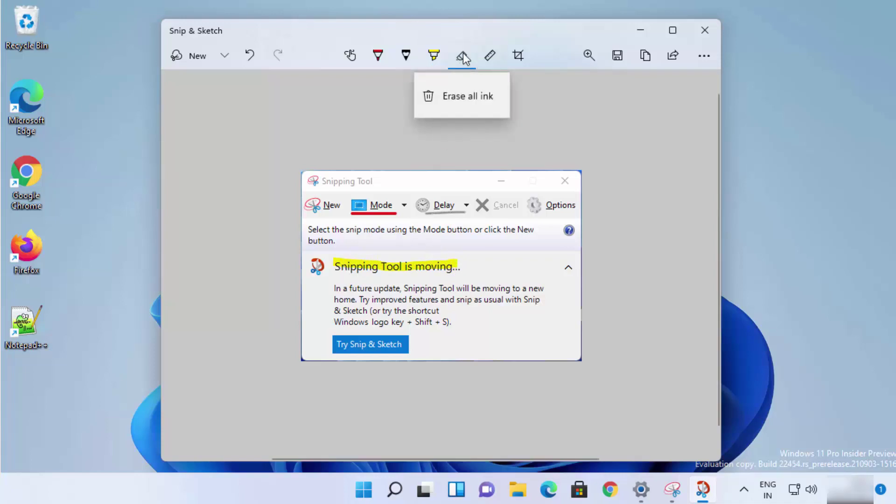
left_click(454, 99)
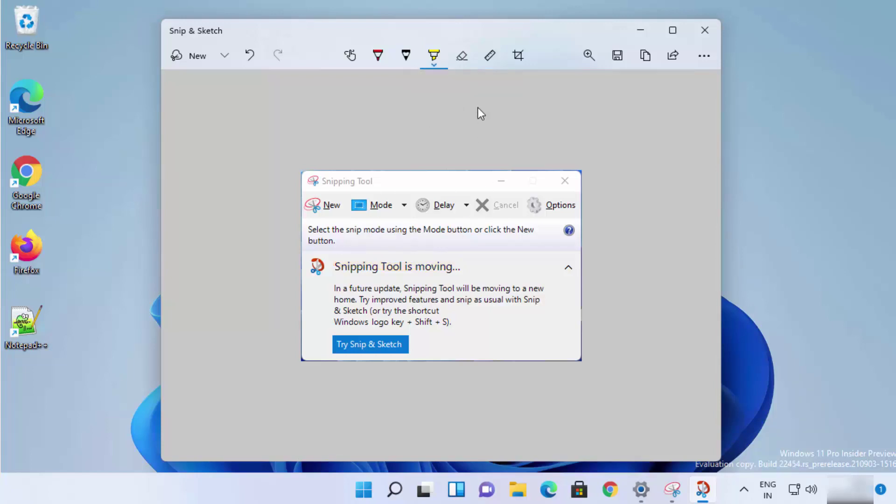
- Lay the ruler across the snip and draw a straight pencil line along its edge
left_click(488, 62)
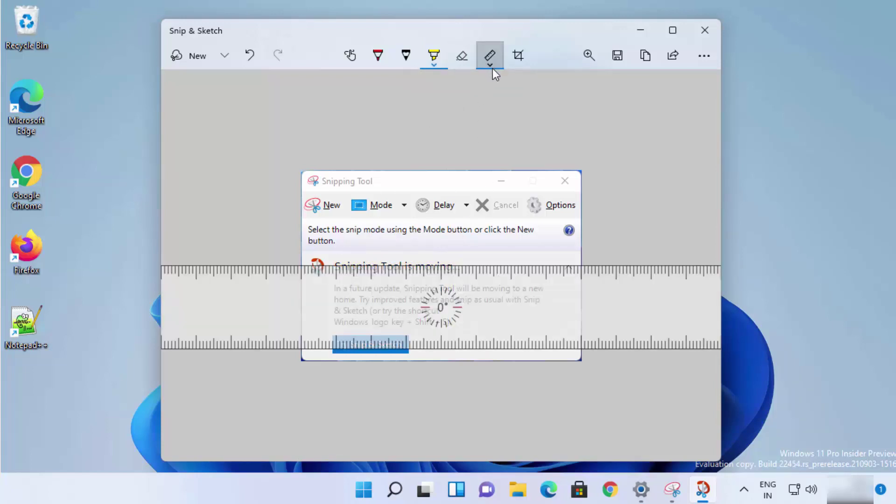
left_click(407, 61)
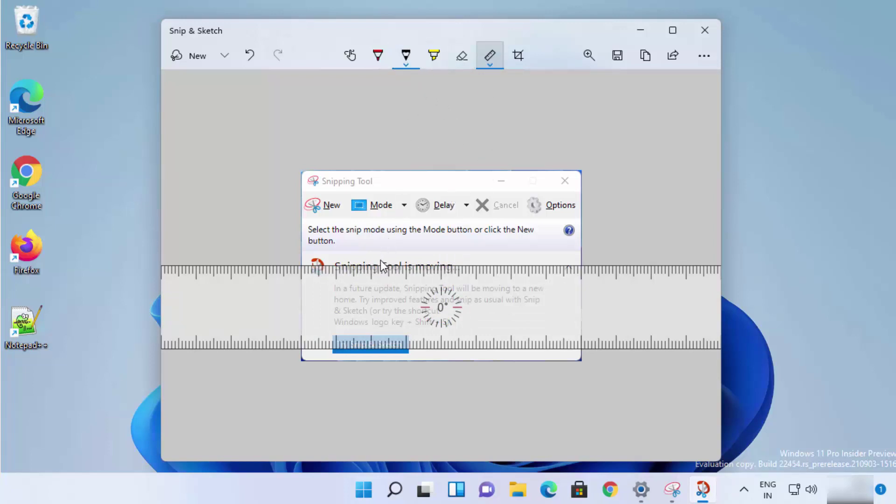
left_click_drag(383, 262, 545, 262)
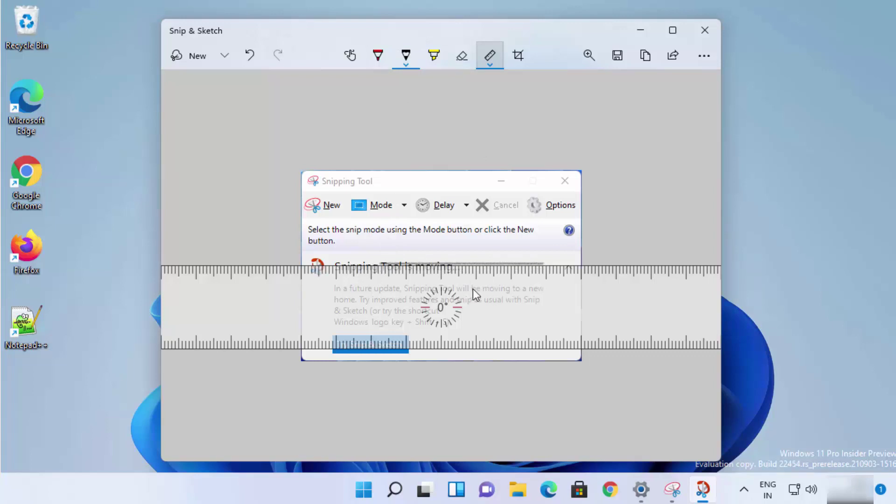
- Swap the ruler for the protractor, switch back to the ruler, then hide it
left_click(491, 59)
left_click(488, 131)
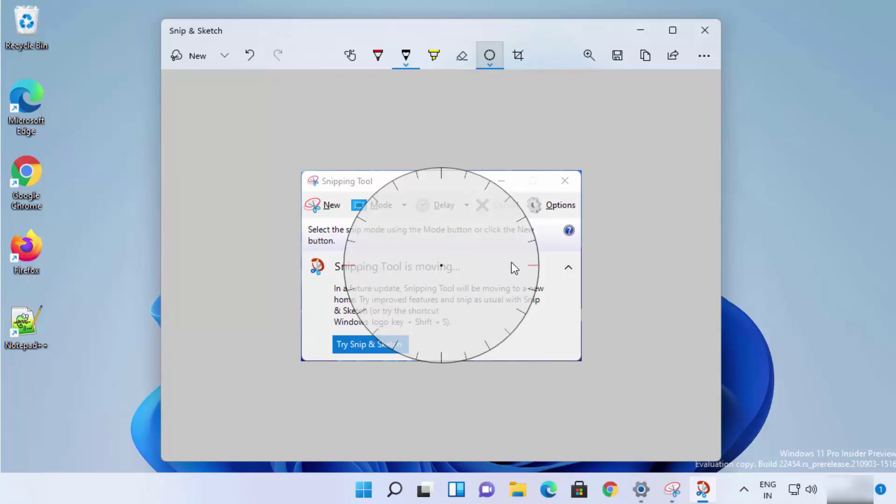
left_click(485, 69)
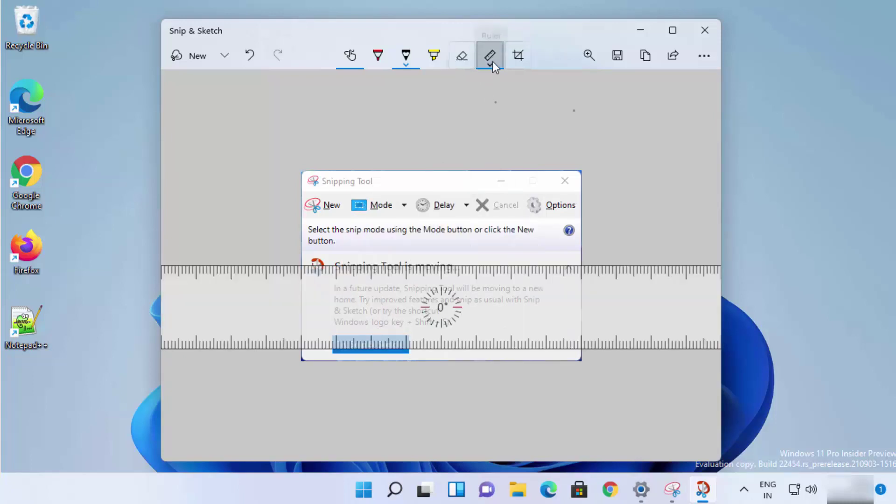
left_click(492, 60)
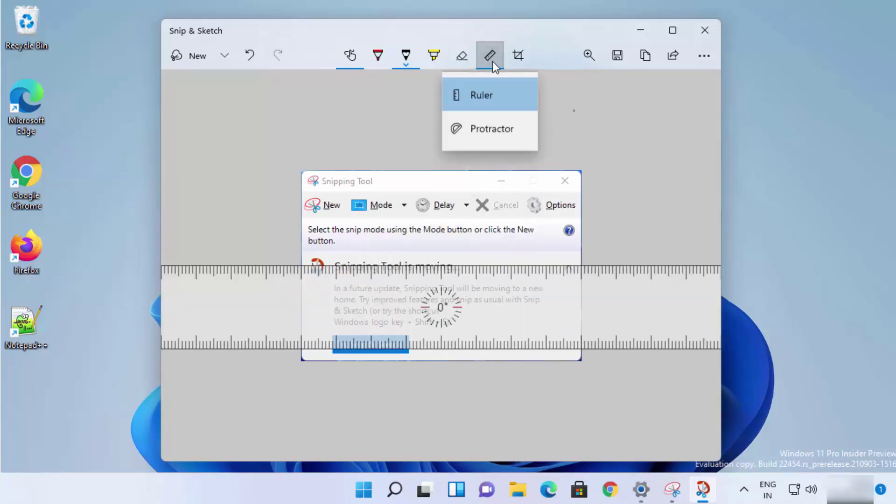
left_click(480, 97)
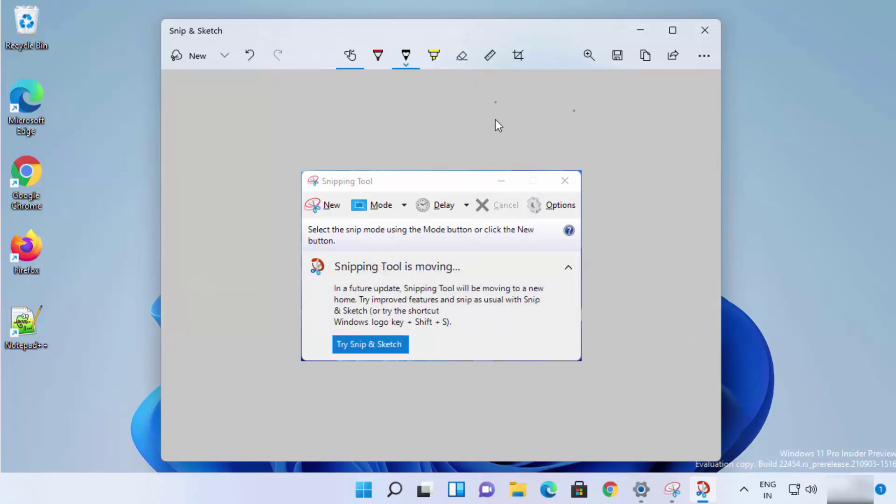
- Pull the snip's top-right crop handle slightly inward and apply the crop
left_click(518, 57)
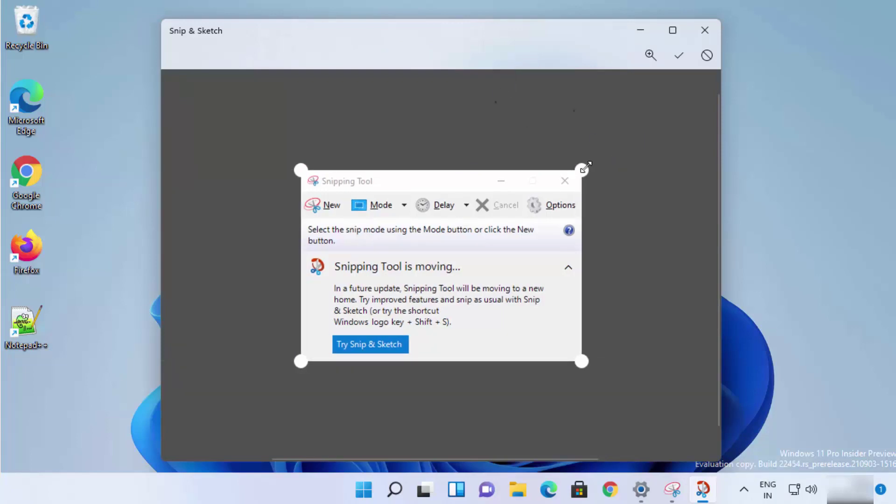
left_click_drag(582, 170, 580, 173)
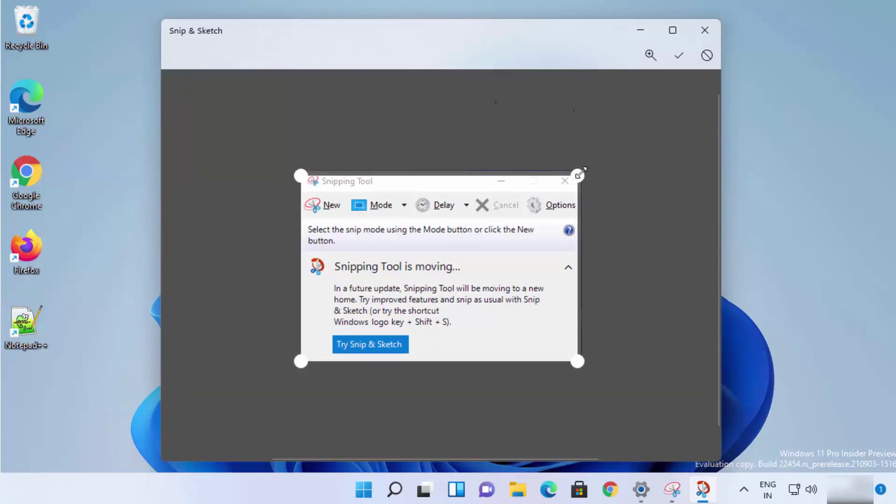
left_click(677, 61)
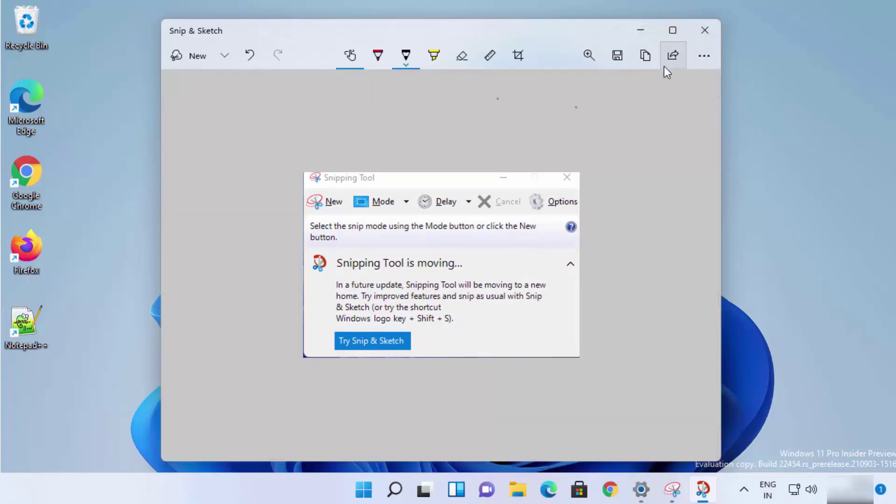
left_click(618, 56)
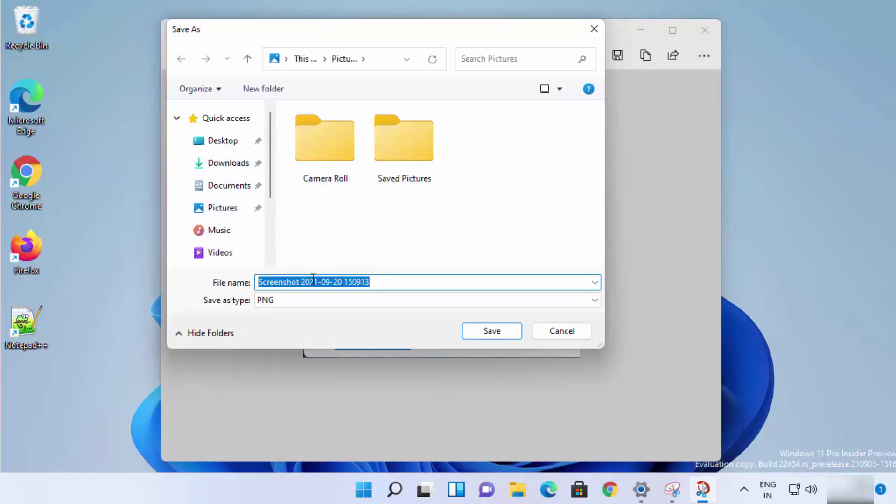
left_click(353, 301)
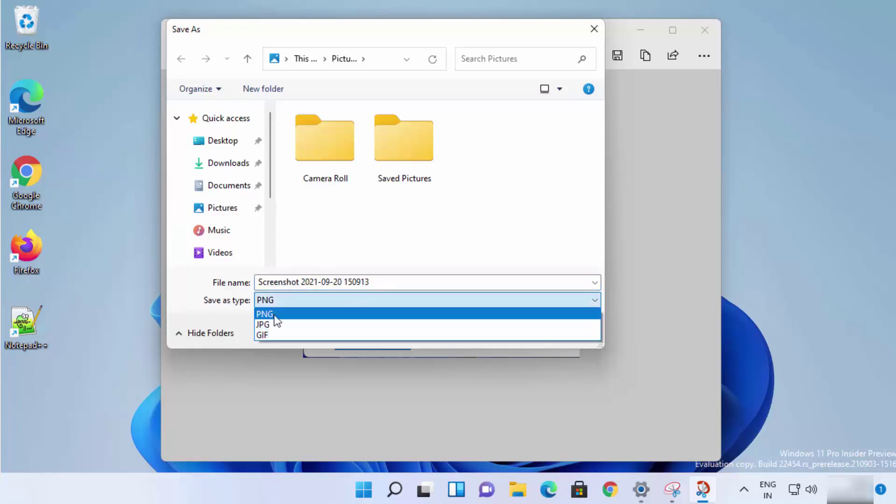
left_click(282, 345)
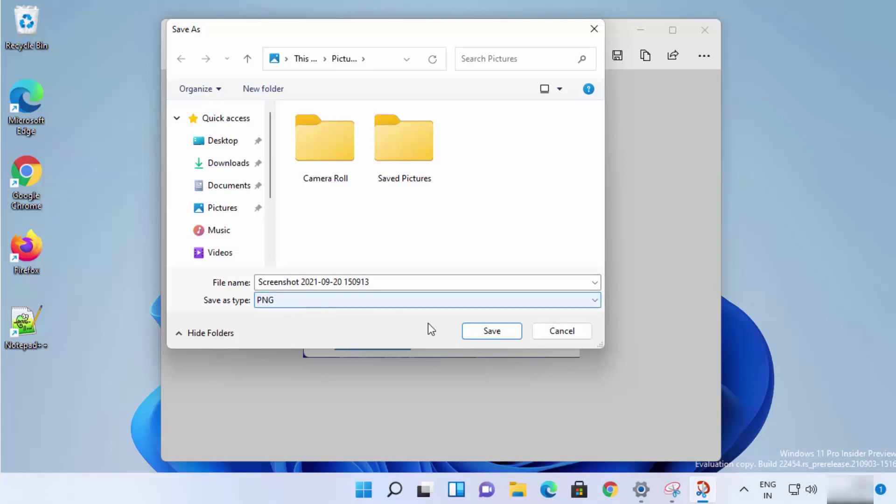
left_click(477, 332)
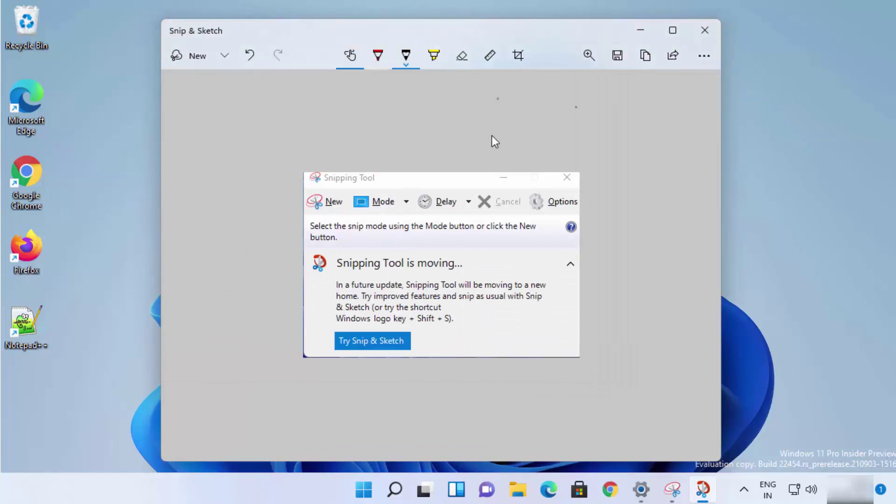
- Copy the snip to the clipboard, then view and close the Share panel options
left_click(644, 64)
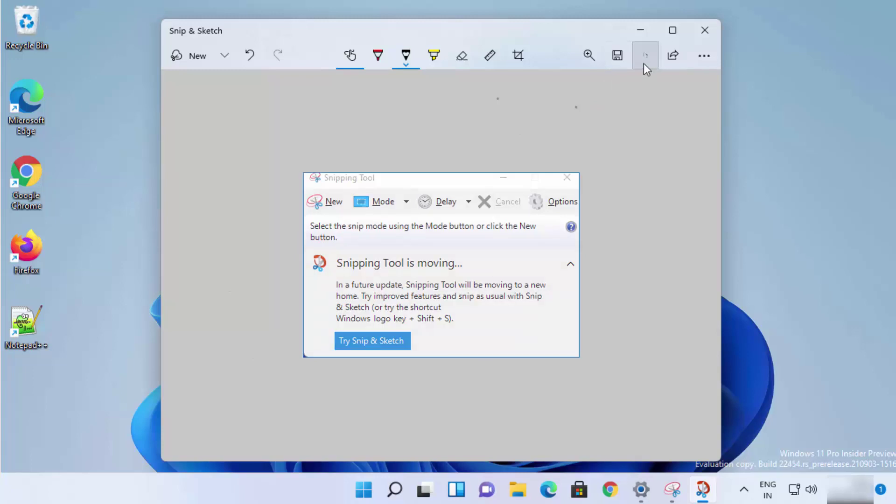
left_click(670, 60)
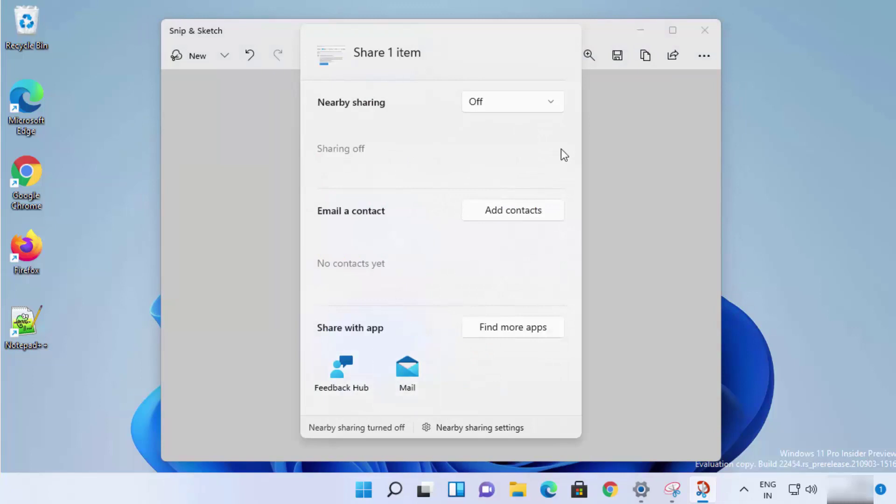
left_click(662, 180)
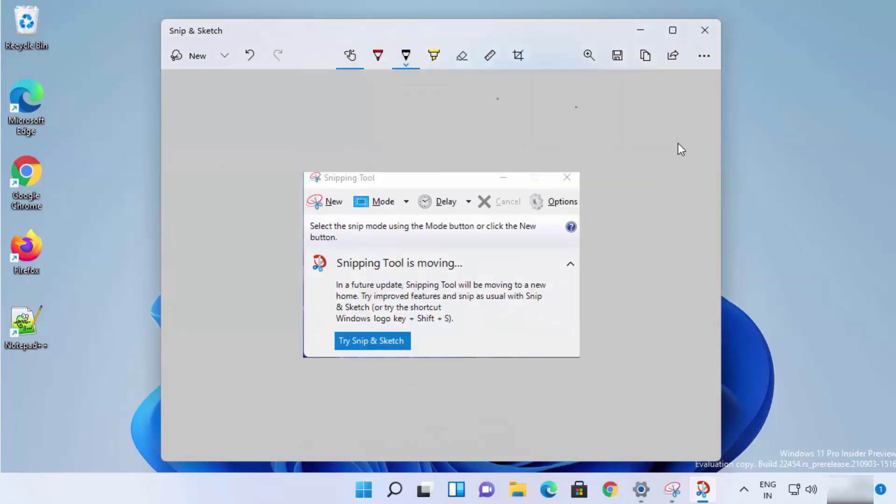
- Open Snip & Sketch's Settings page from the See more menu and scroll through its options
left_click(704, 57)
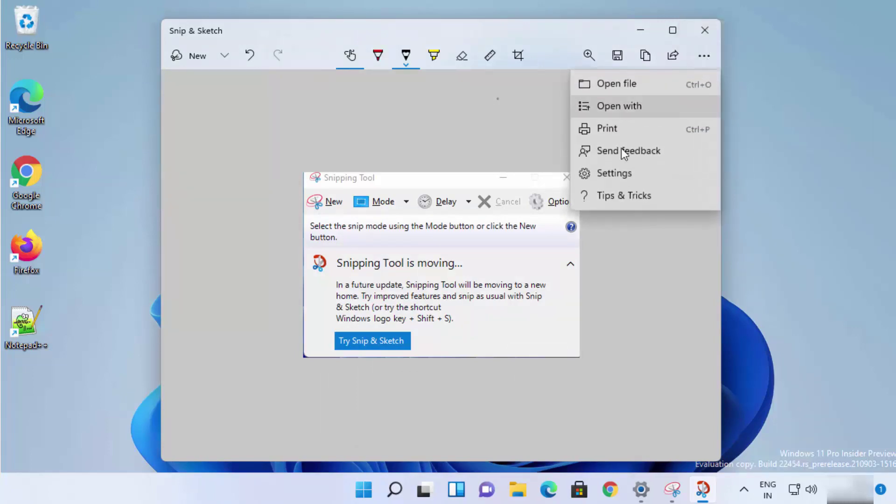
left_click(610, 173)
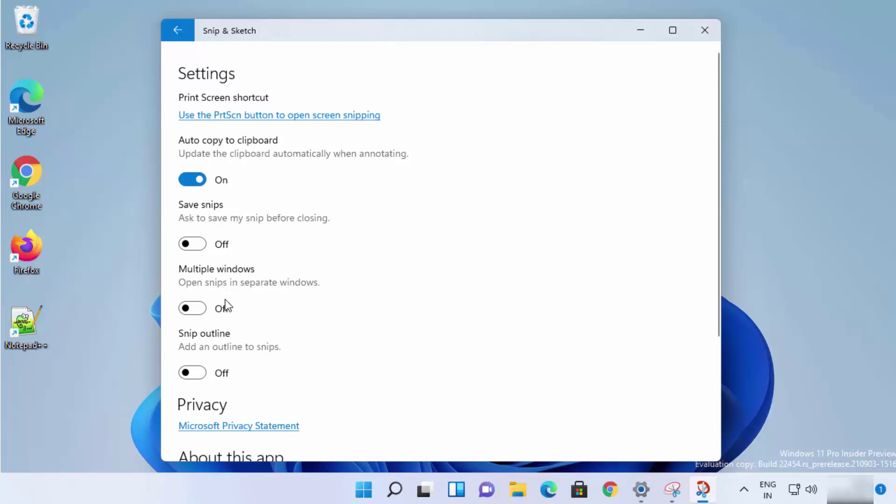
scroll(225, 298, "down", 3)
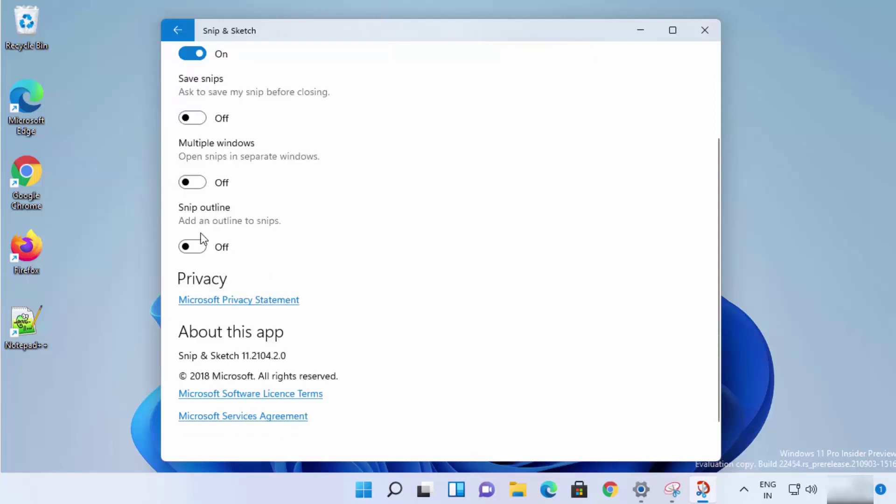
- Turn on the snip outline, raise its thickness to 13, then switch the outline back off
left_click(201, 246)
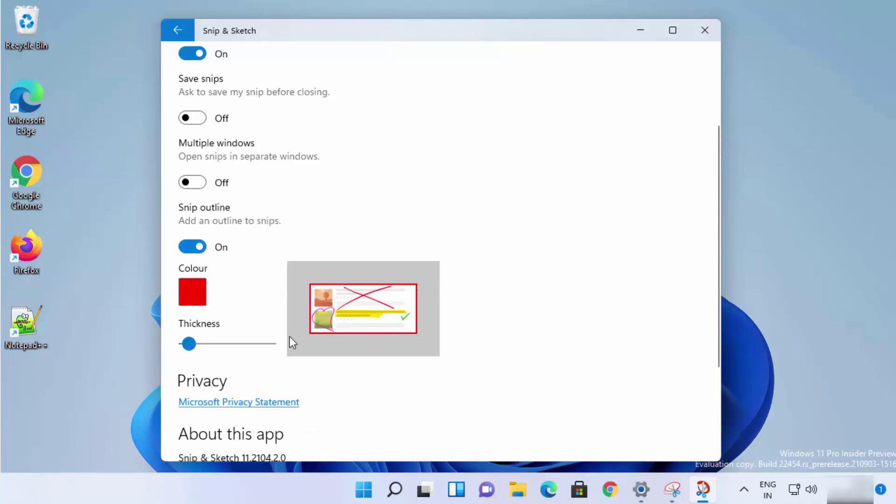
left_click_drag(191, 344, 215, 340)
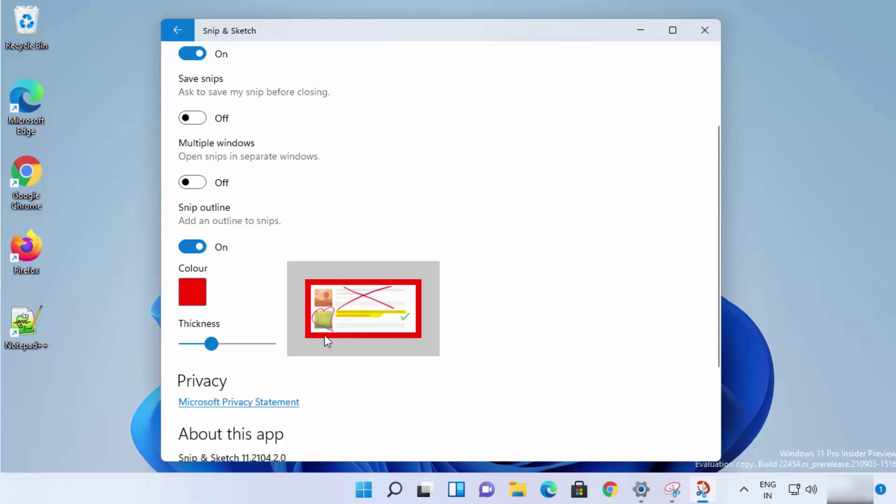
left_click(204, 252)
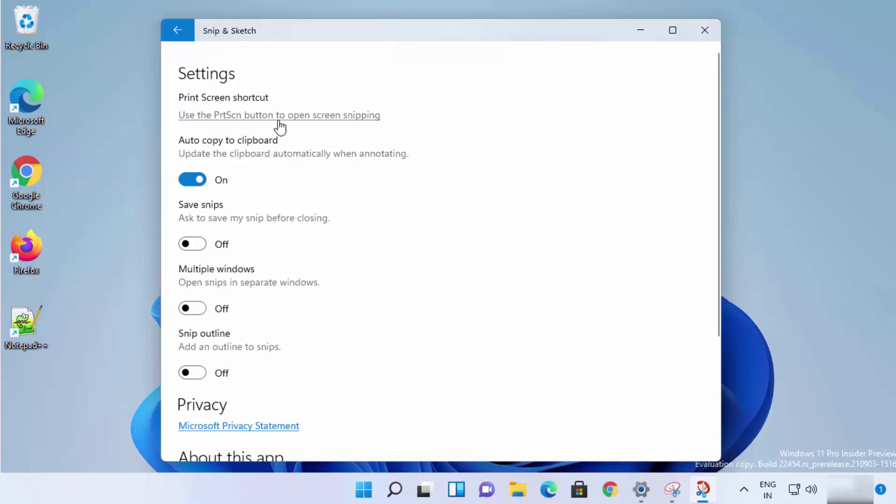
- Test the PrtScn key, then follow the link to the PrtScn screen-snipping shortcut setting
key("Print")
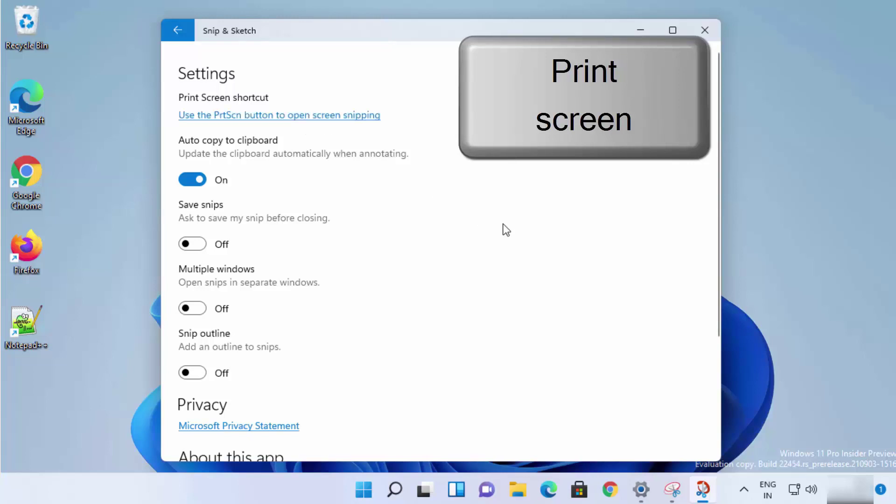
left_click(293, 116)
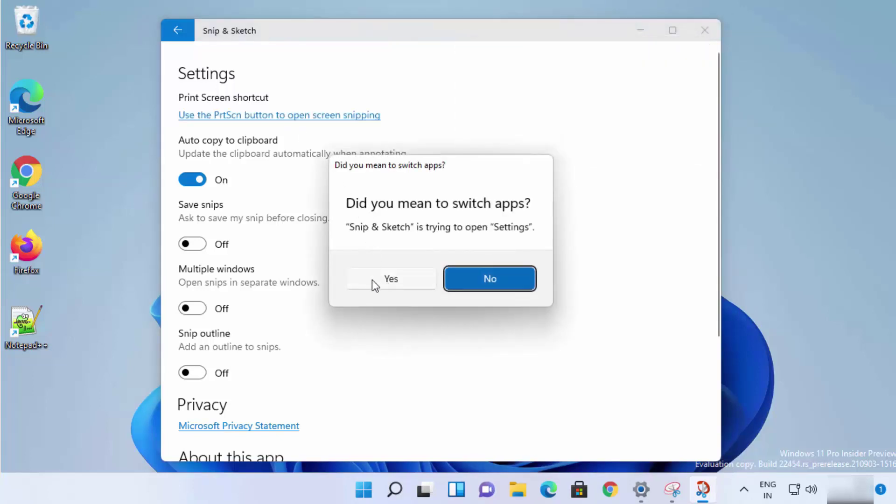
- Confirm switching to Windows Settings and turn on Print screen snipping under Accessibility > Keyboard
left_click(387, 280)
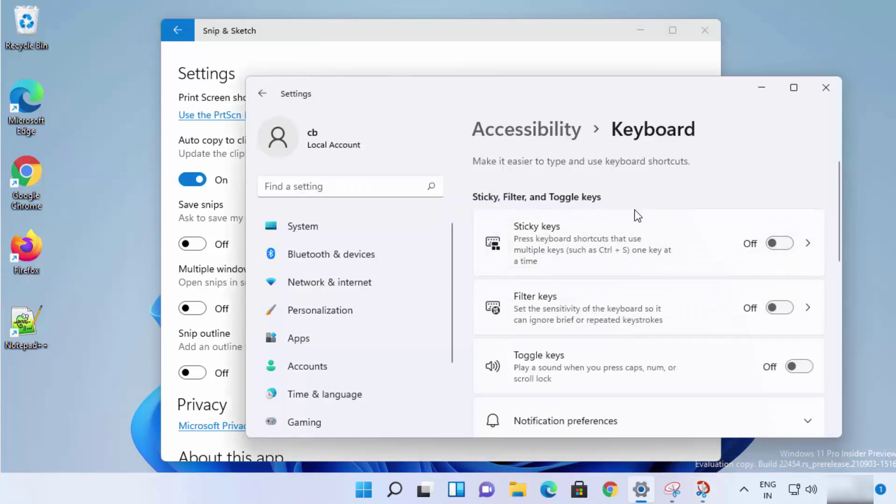
scroll(604, 216, "down", 5)
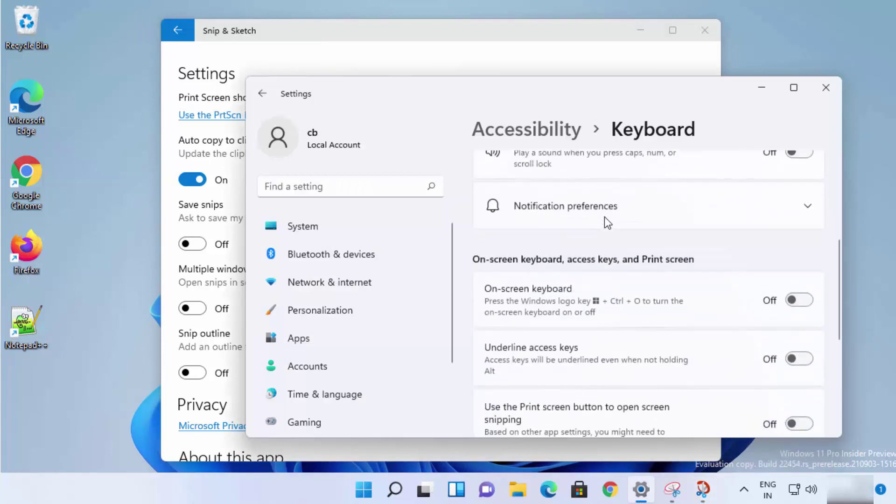
scroll(595, 285, "down", 3)
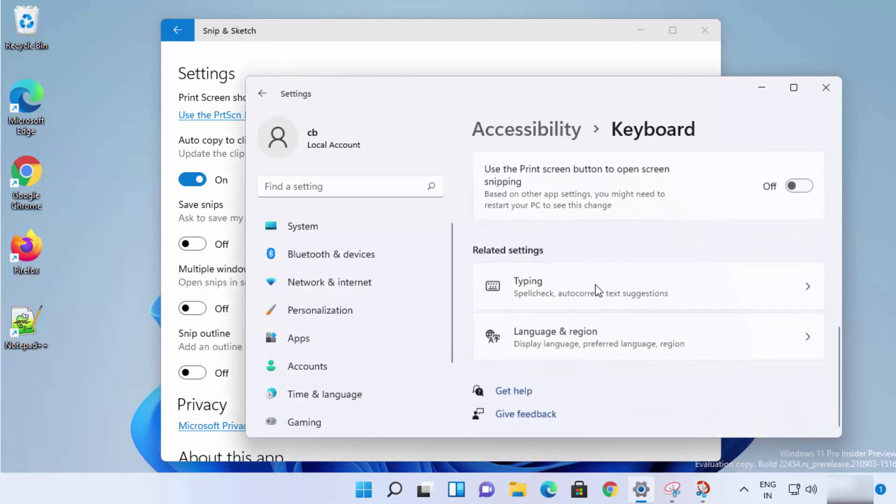
scroll(595, 285, "up", 2)
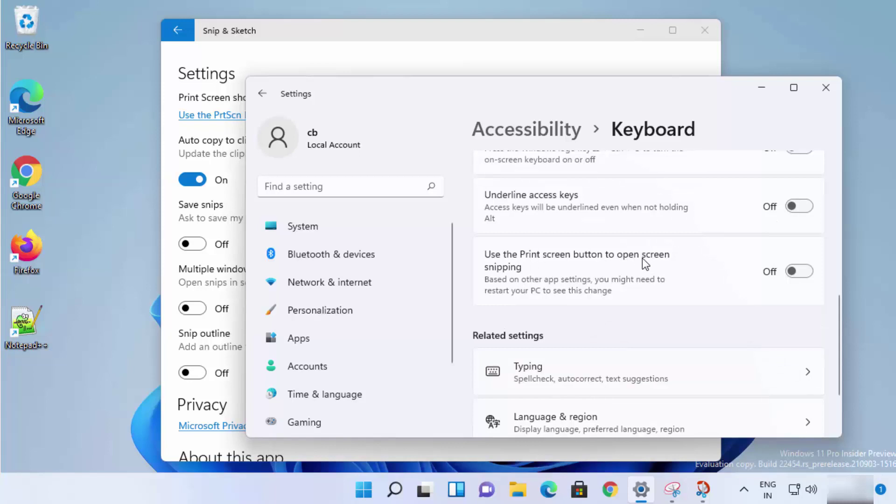
left_click(805, 271)
- Take a rectangular snip of the Keyboard settings window with PrtScn, then start another snip
key("Print")
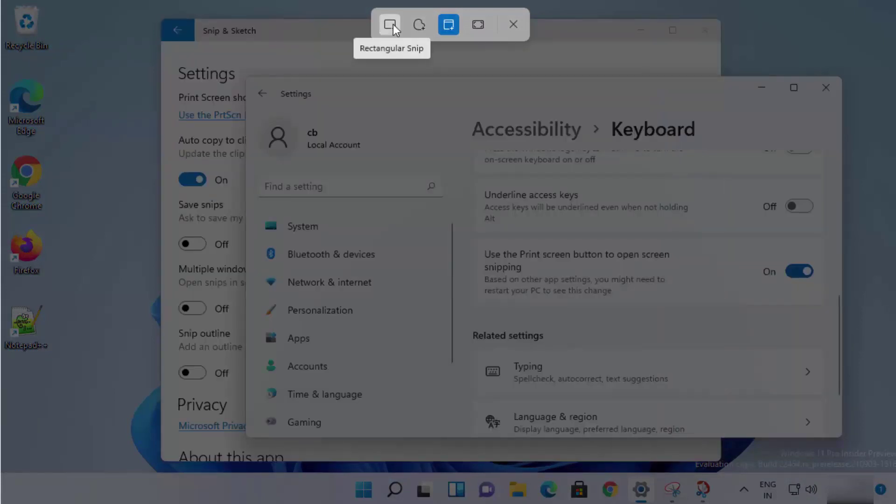
left_click(393, 24)
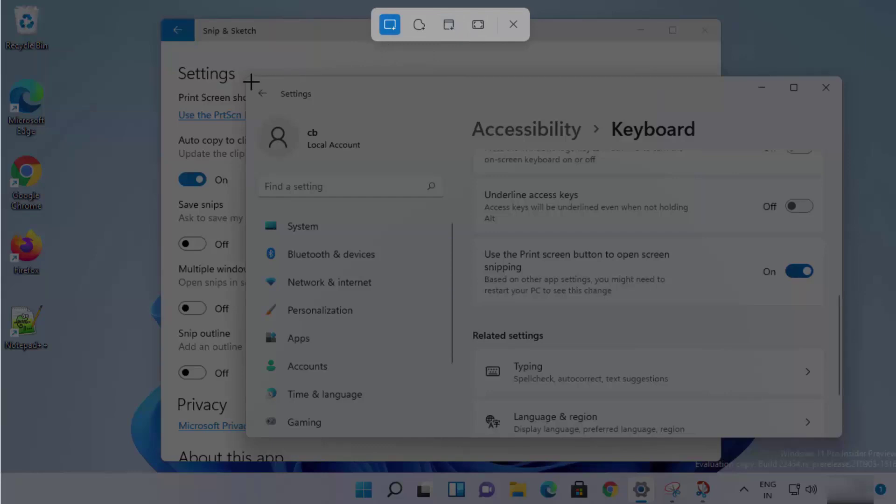
left_click_drag(250, 82, 860, 456)
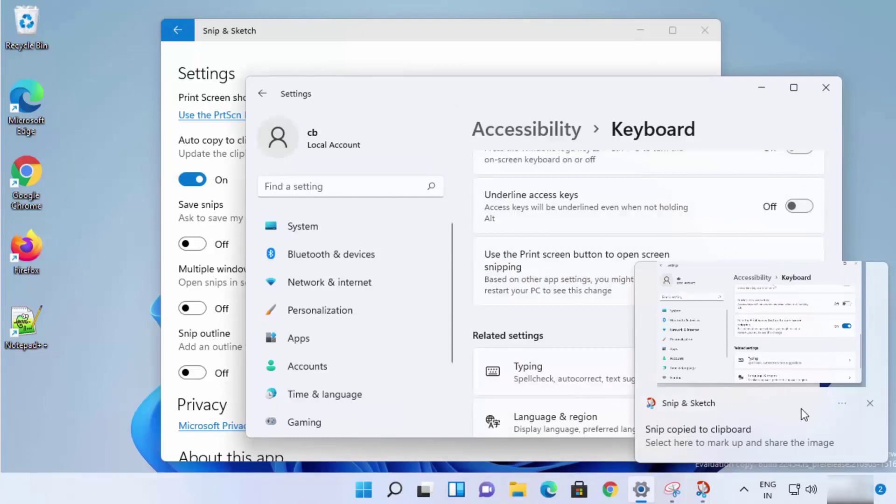
key("Print")
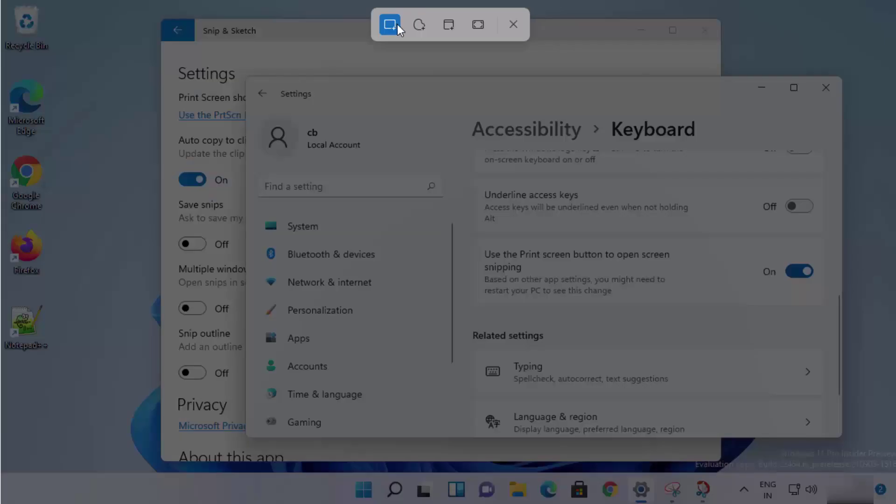
- Capture a fullscreen snip of the desktop, then start another snip with PrtScn
left_click(476, 27)
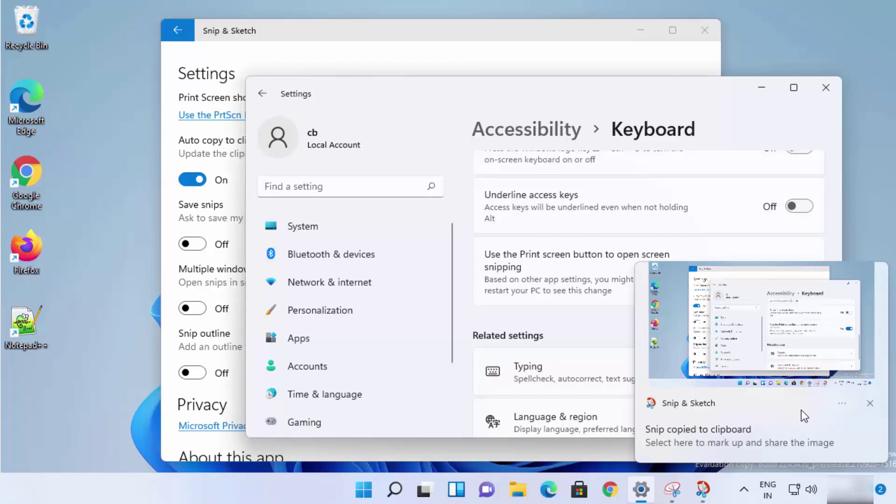
key("Print")
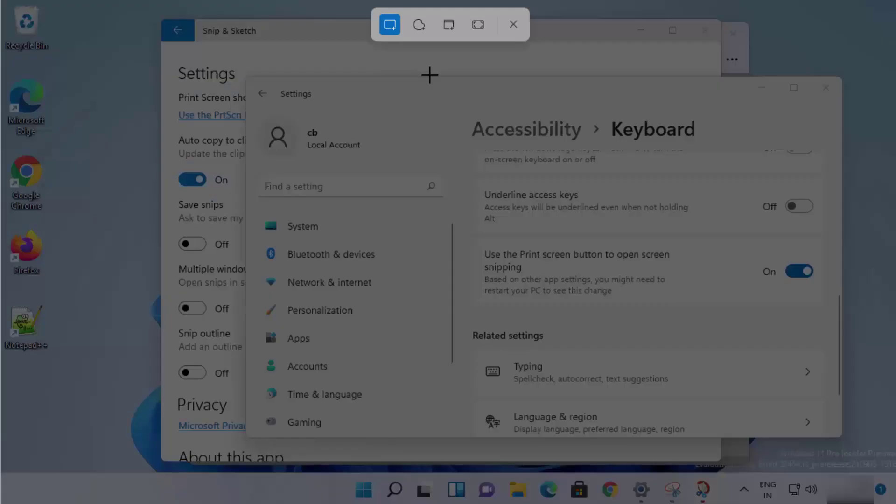
- Take a freeform snip of the Keyboard settings window, then close Windows Settings
left_click(419, 25)
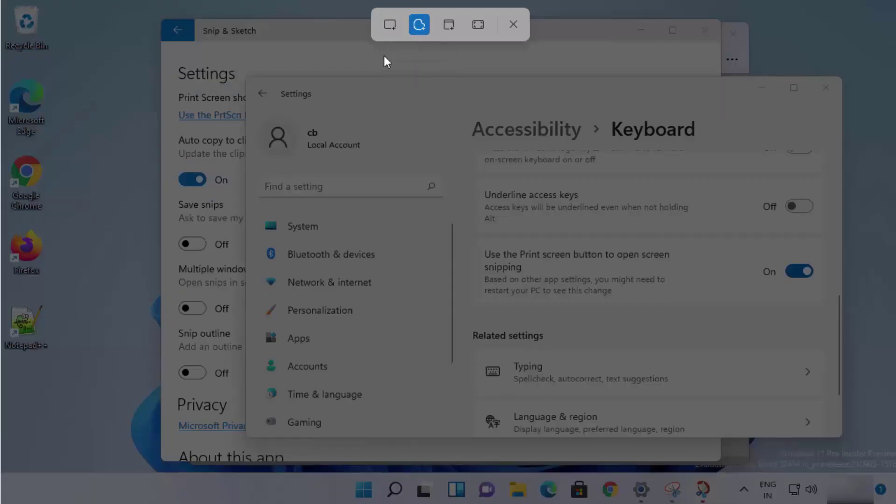
mouse_move(239, 74)
left_mouse_down()
mouse_move(844, 208)
mouse_move(807, 93)
mouse_move(654, 60)
mouse_move(492, 57)
mouse_move(202, 77)
left_mouse_up()
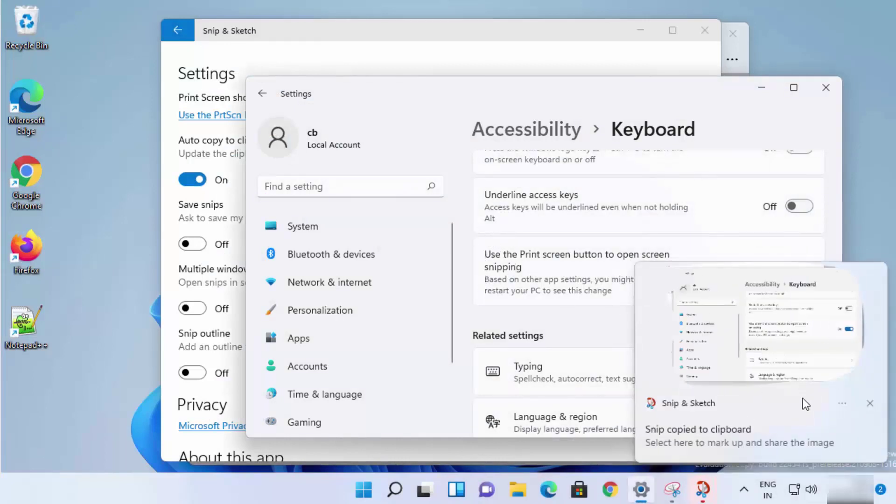
left_click(826, 88)
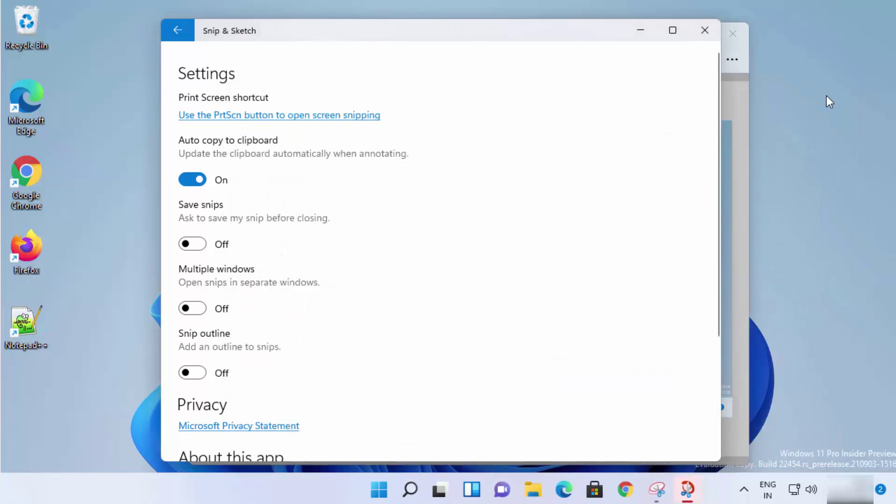